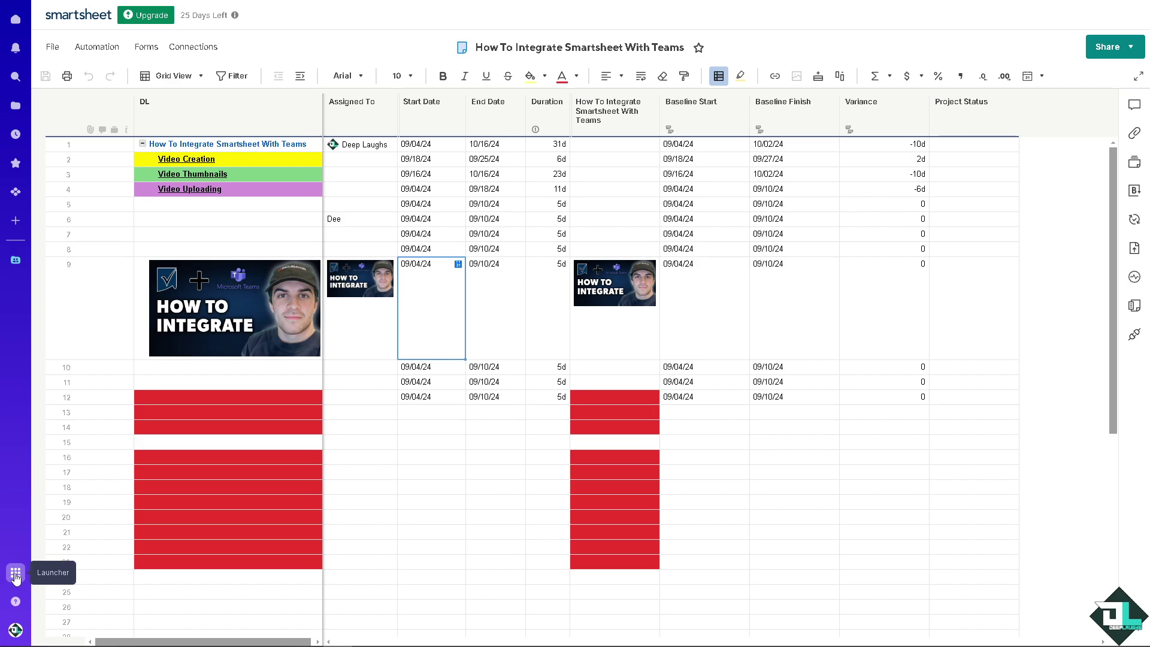
Enable Smartsheet for Teams from Apps & Integrations and open the Teams integration overview article
left_click(16, 629)
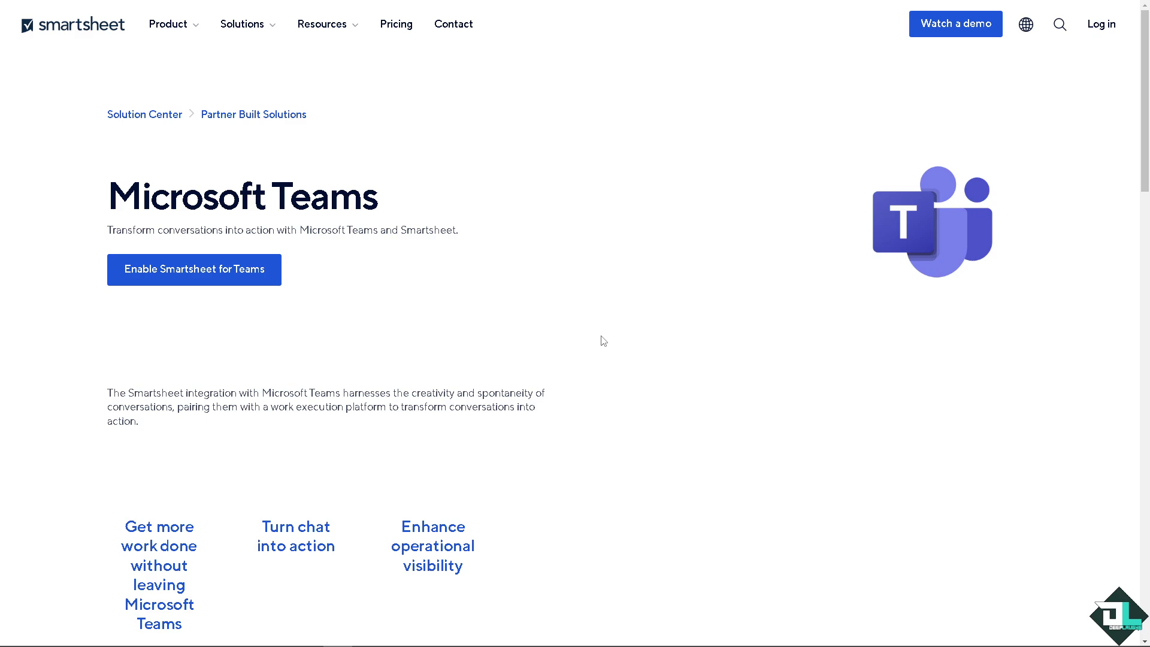
left_click(245, 289)
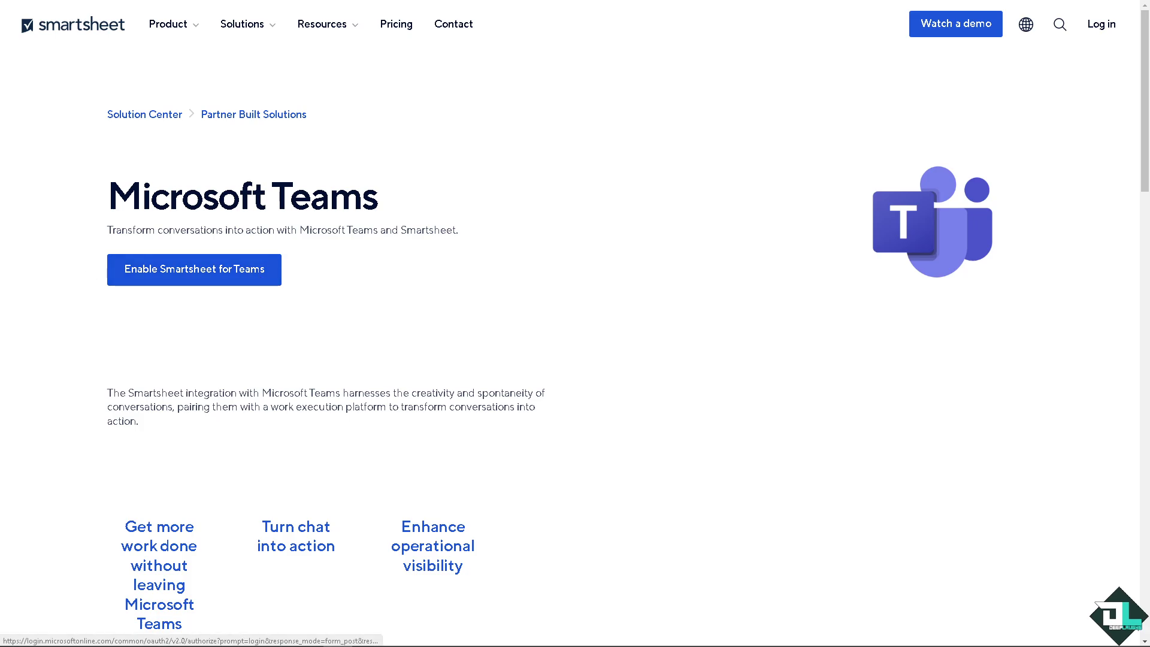
left_click(227, 282)
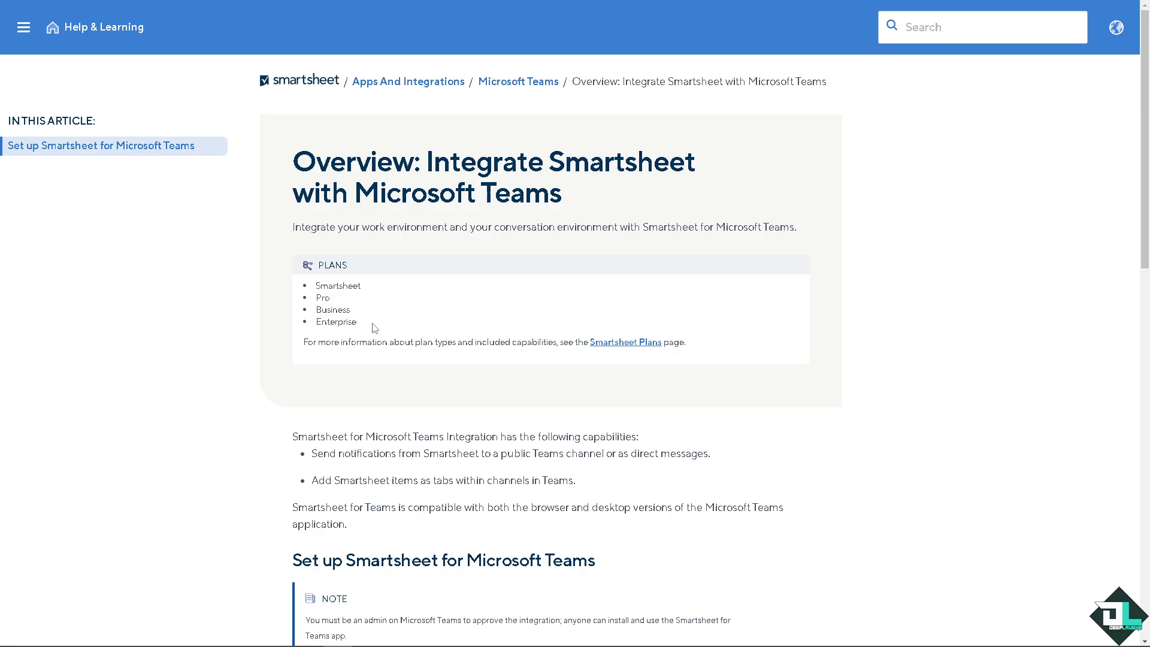
Follow the Smartsheet Plans link to the Pro, Business and Enterprise pricing page
left_click(644, 343)
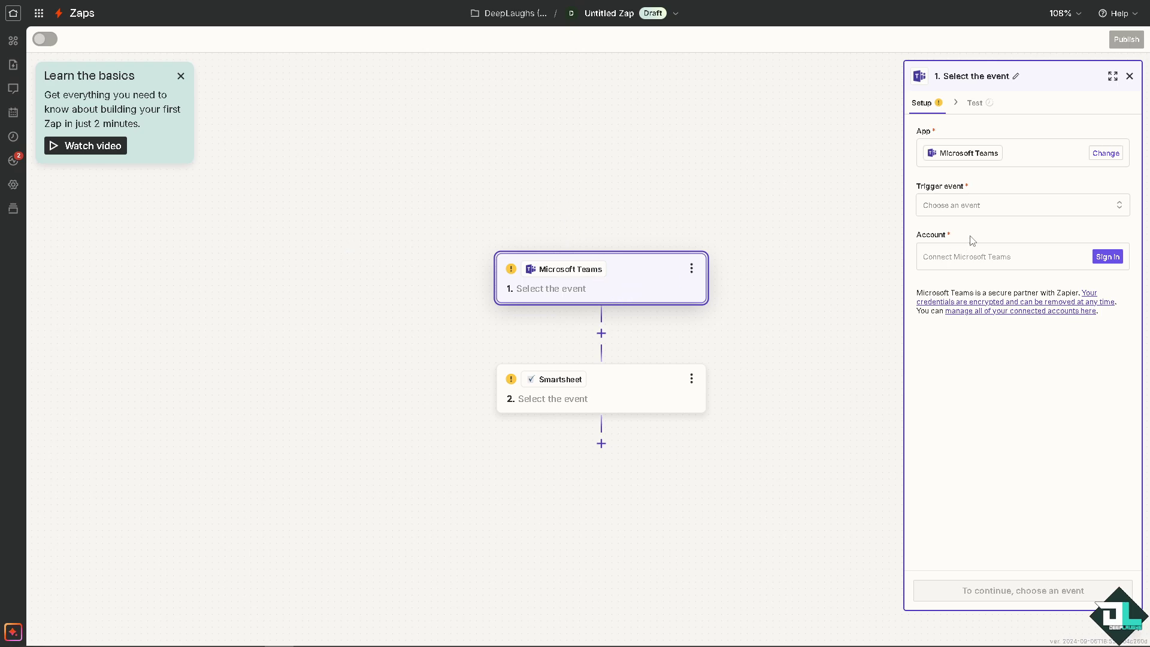
Browse the available Microsoft Teams trigger events in the Trigger event list
left_click(984, 211)
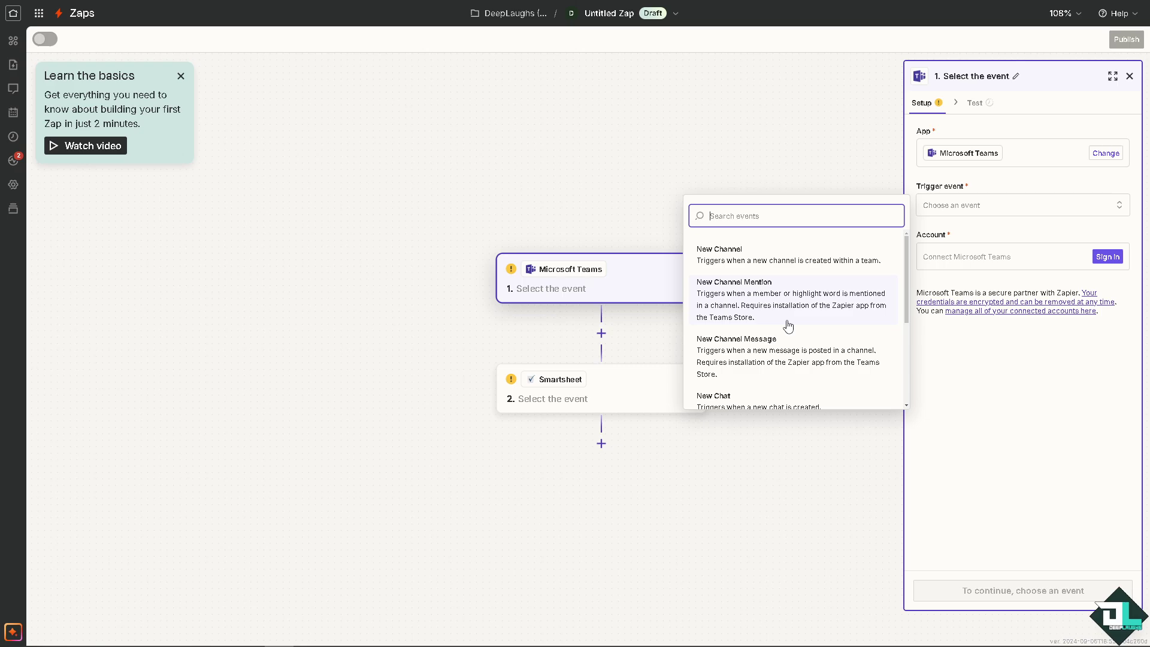
scroll(789, 326, "down", 1)
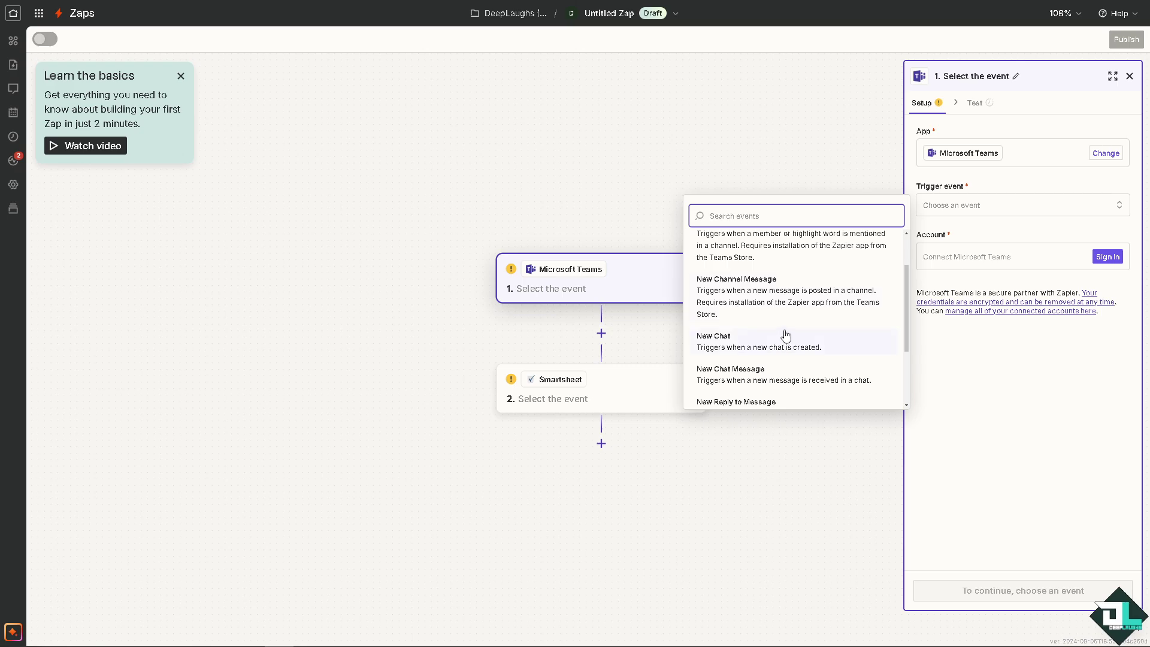
scroll(791, 344, "up", 1)
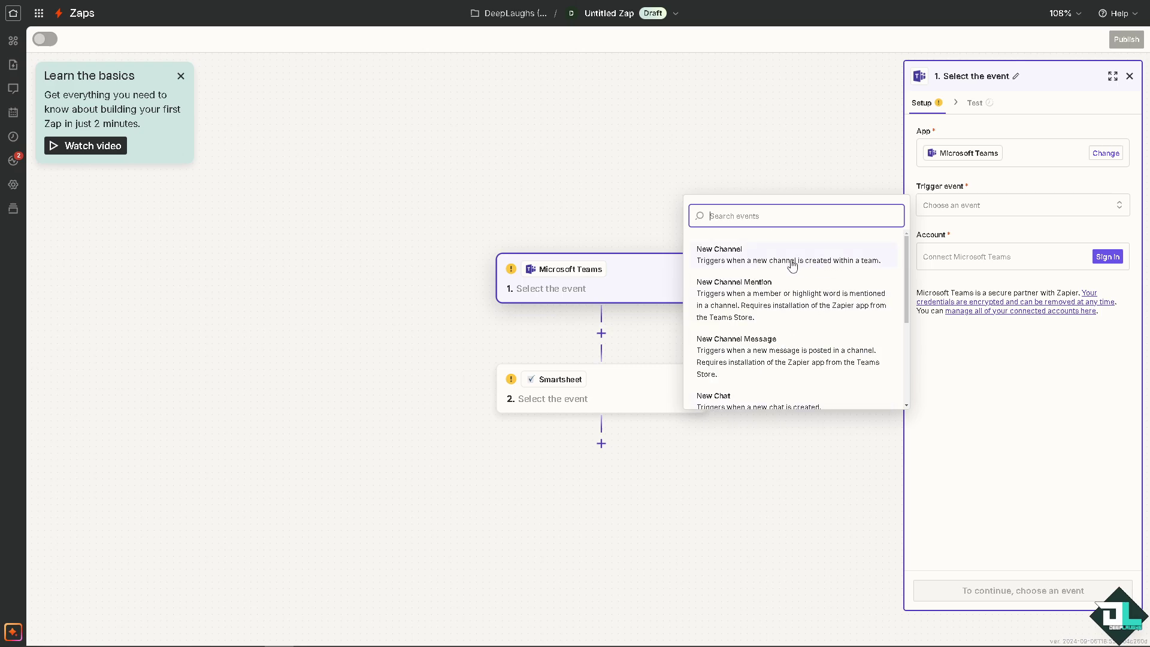
scroll(789, 330, "down", 1)
scroll(790, 302, "up", 1)
left_click(813, 257)
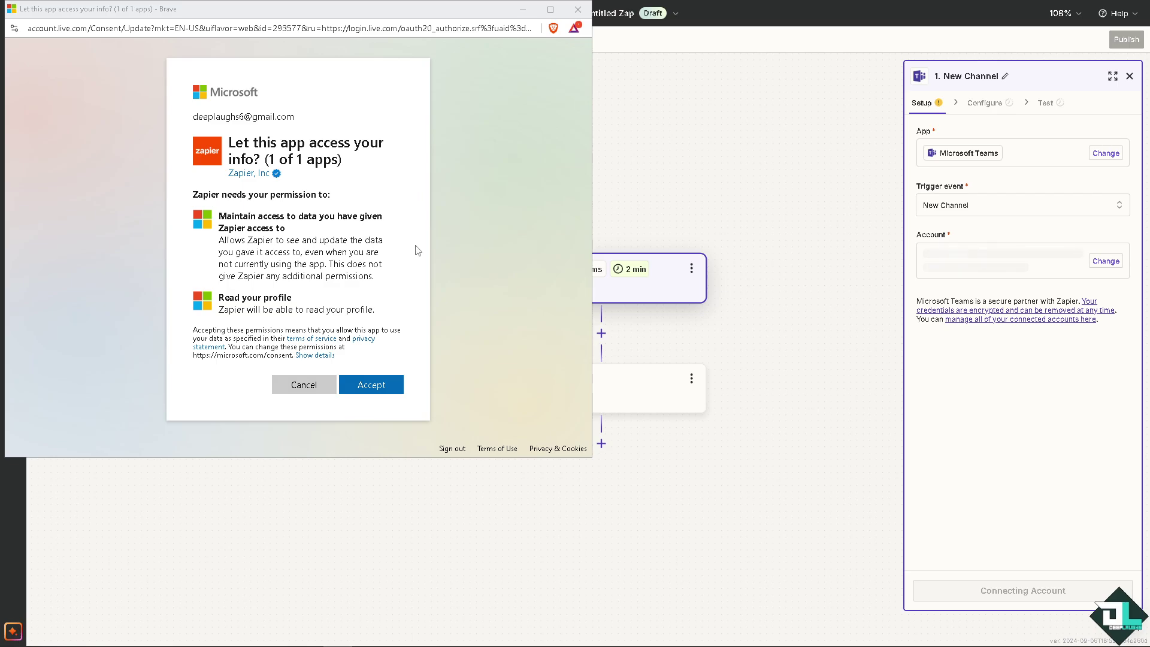
left_click(388, 390)
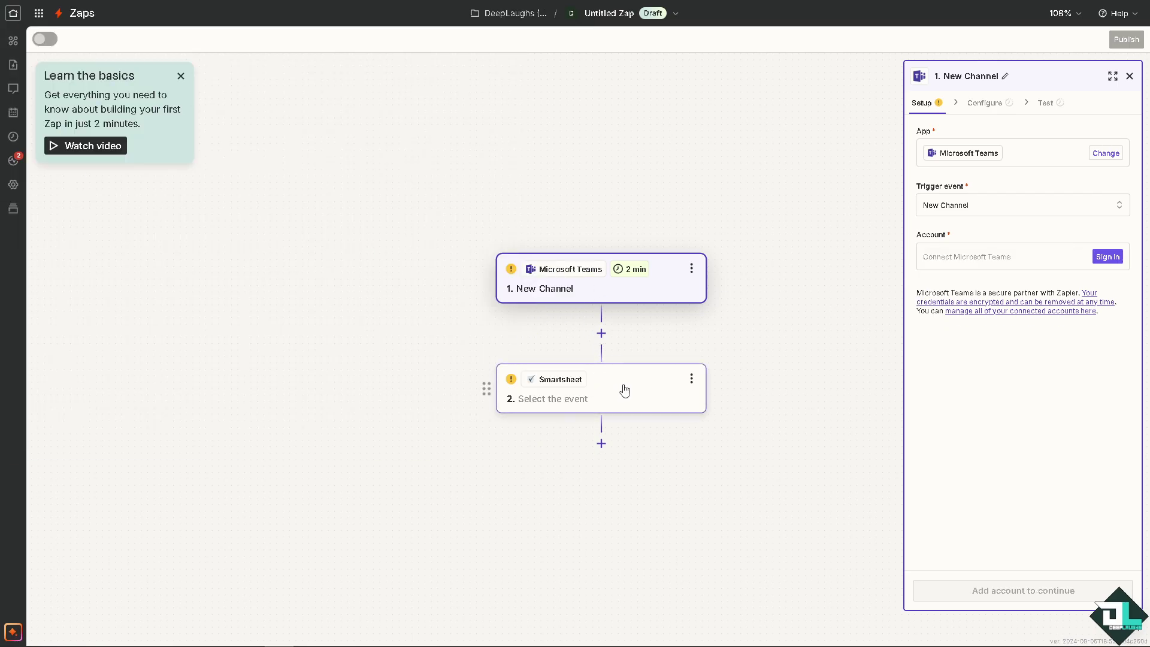
Open the Smartsheet action step and browse its custom and standard action events
left_click(625, 391)
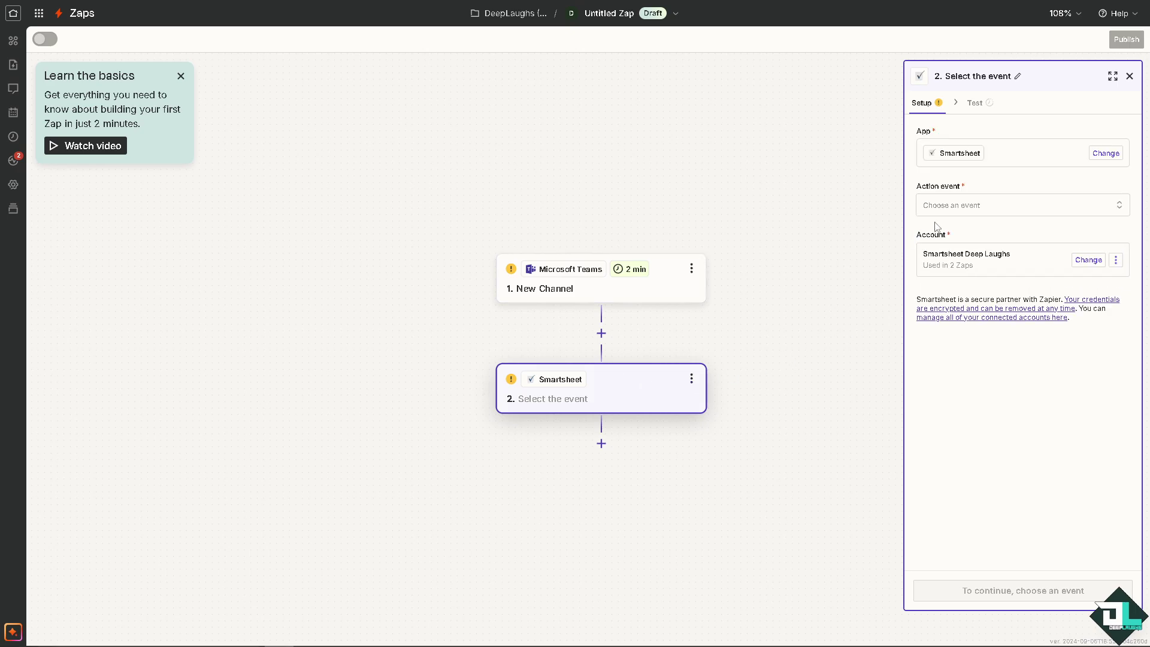
left_click(953, 207)
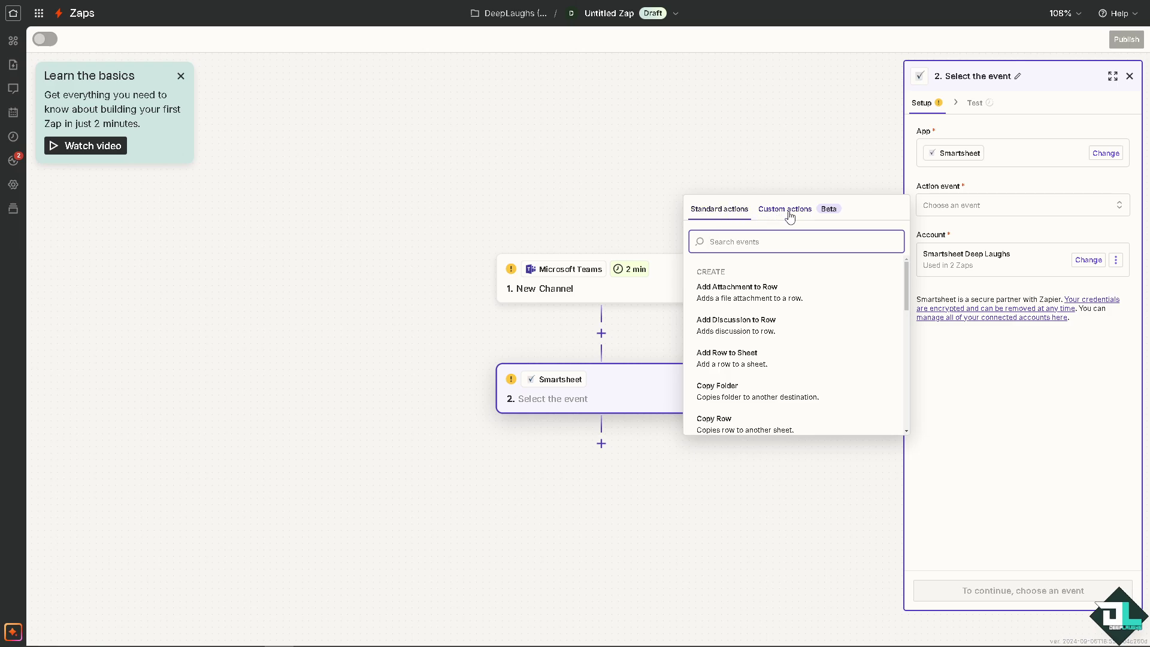
left_click(791, 213)
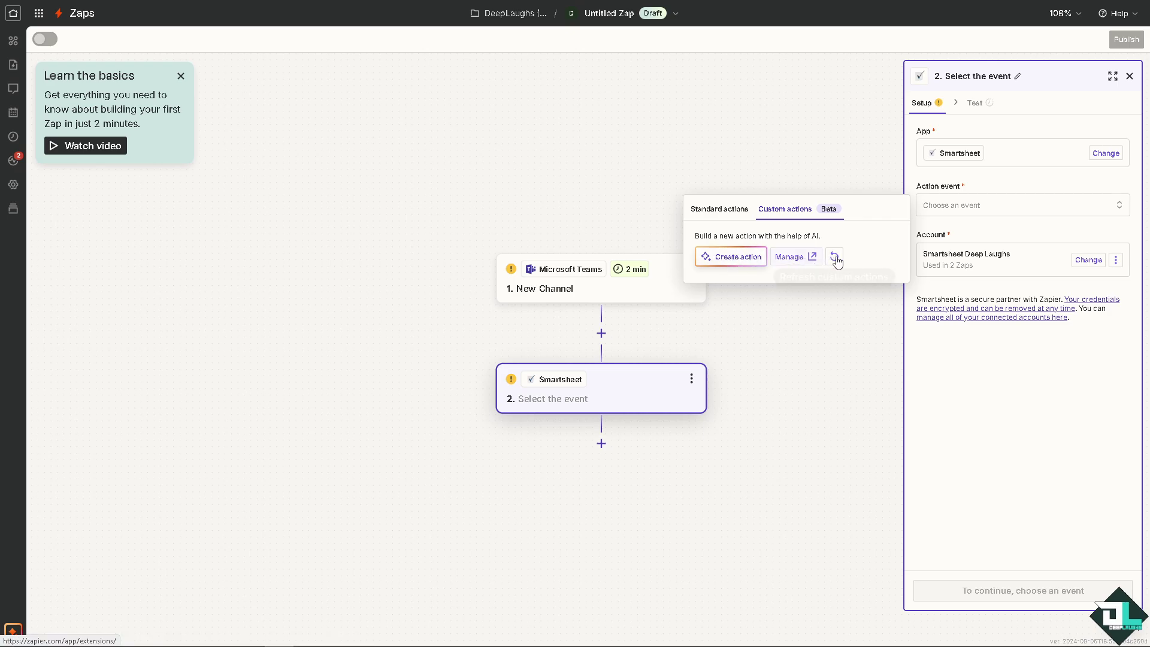
left_click(731, 210)
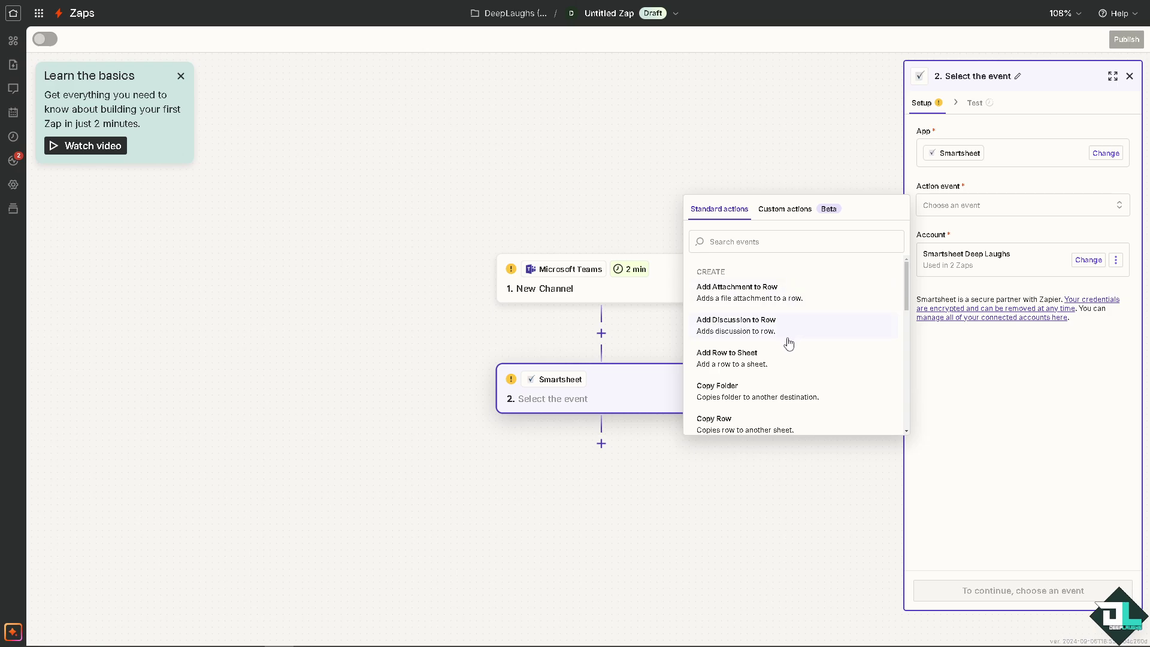
scroll(778, 357, "down", 1)
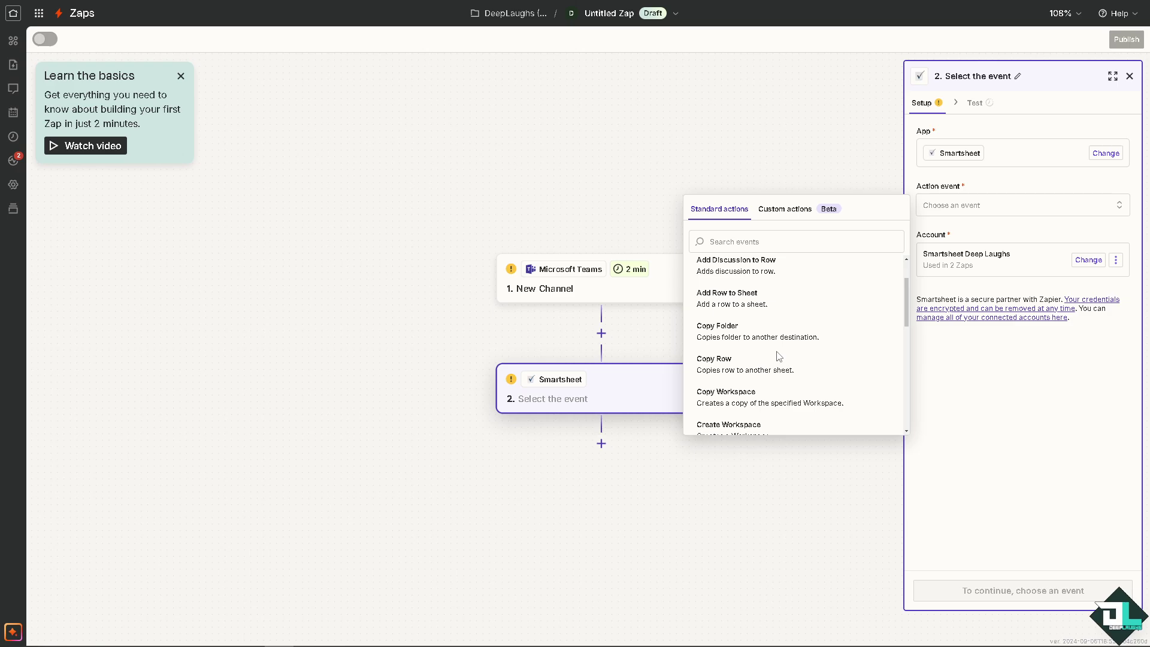
scroll(779, 357, "down", 1)
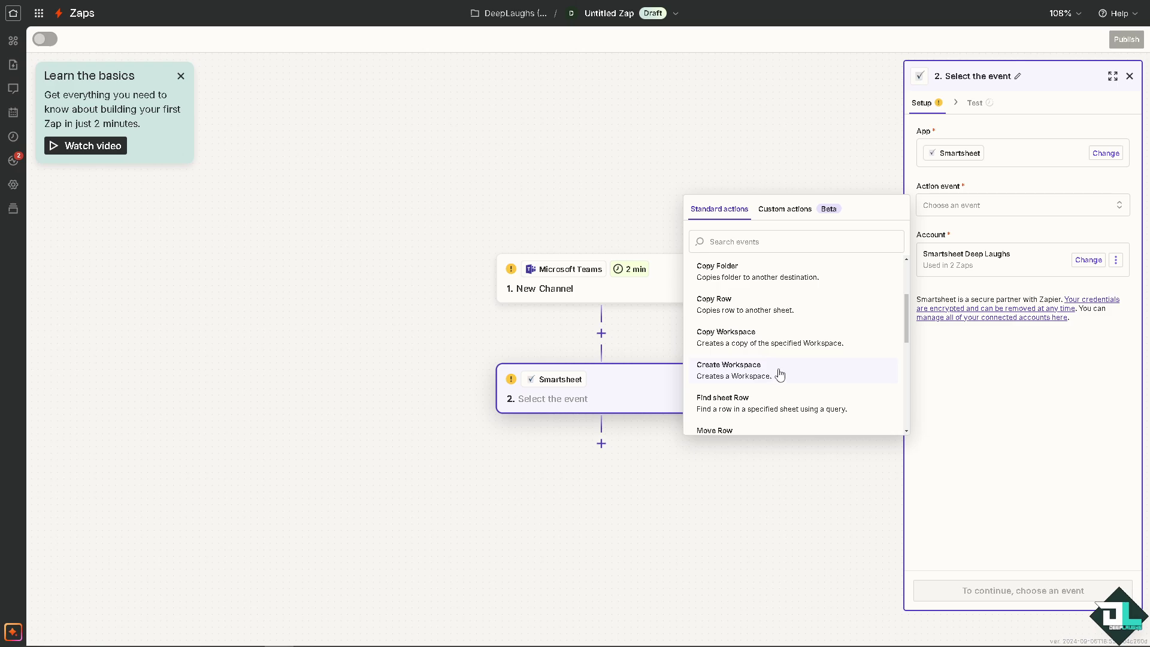
mouse_move(576, 41)
Set Create Workspace as the Smartsheet action event and open the connected account's options
left_click(743, 380)
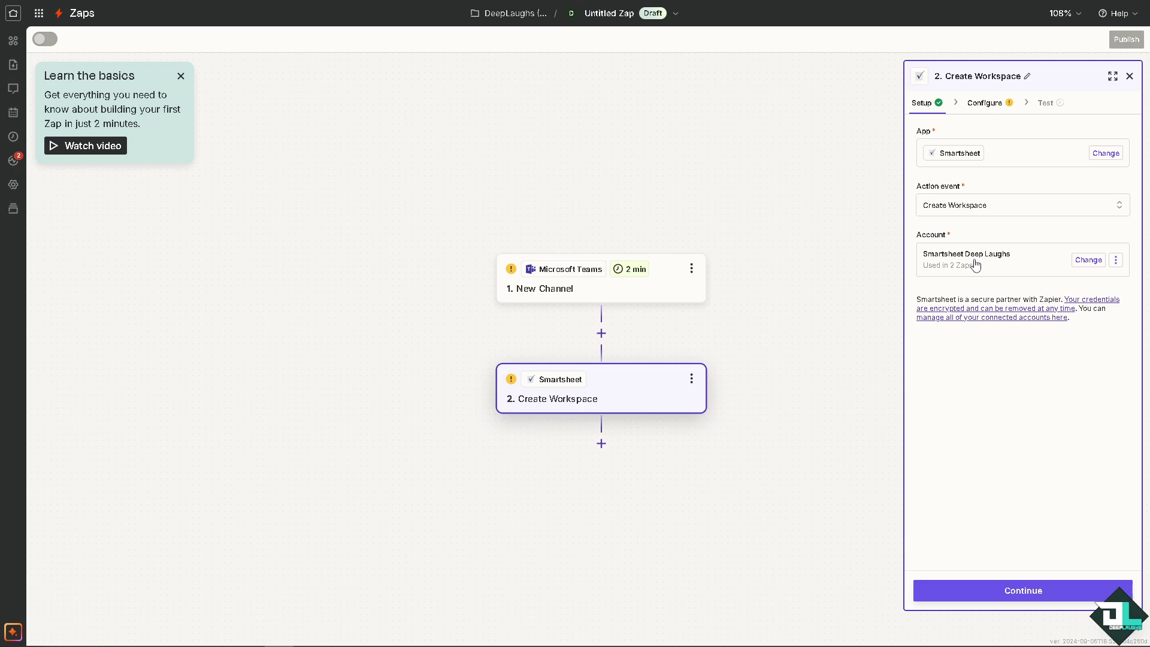
left_click(1116, 262)
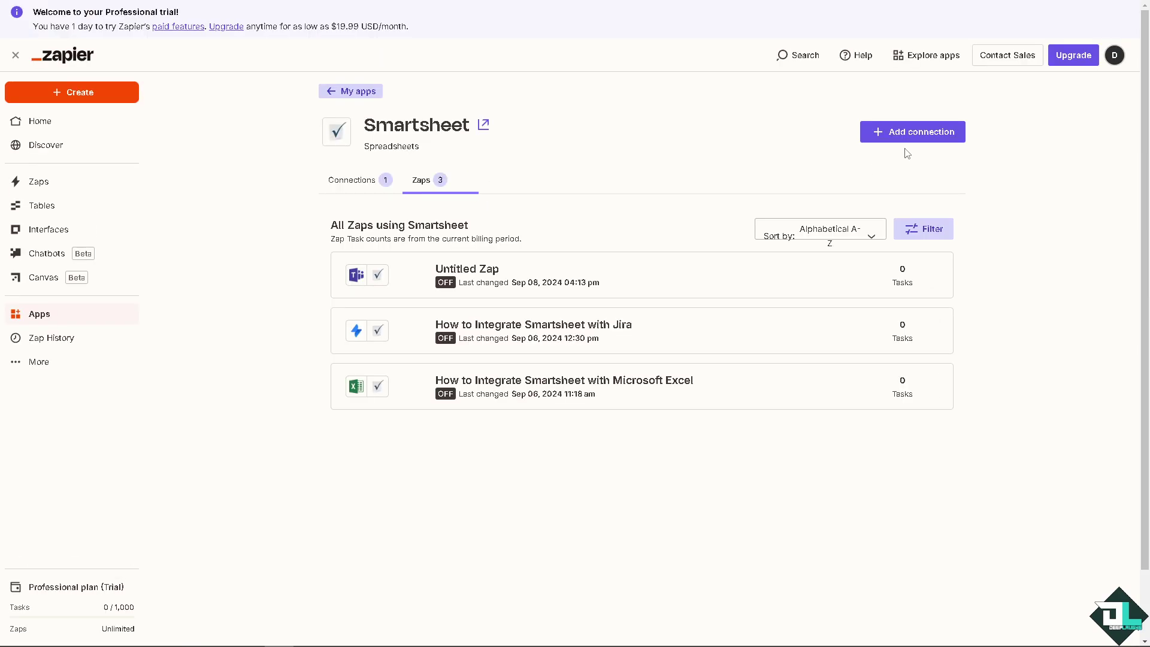
Go back from the Smartsheet app page to the My apps list
left_click(358, 91)
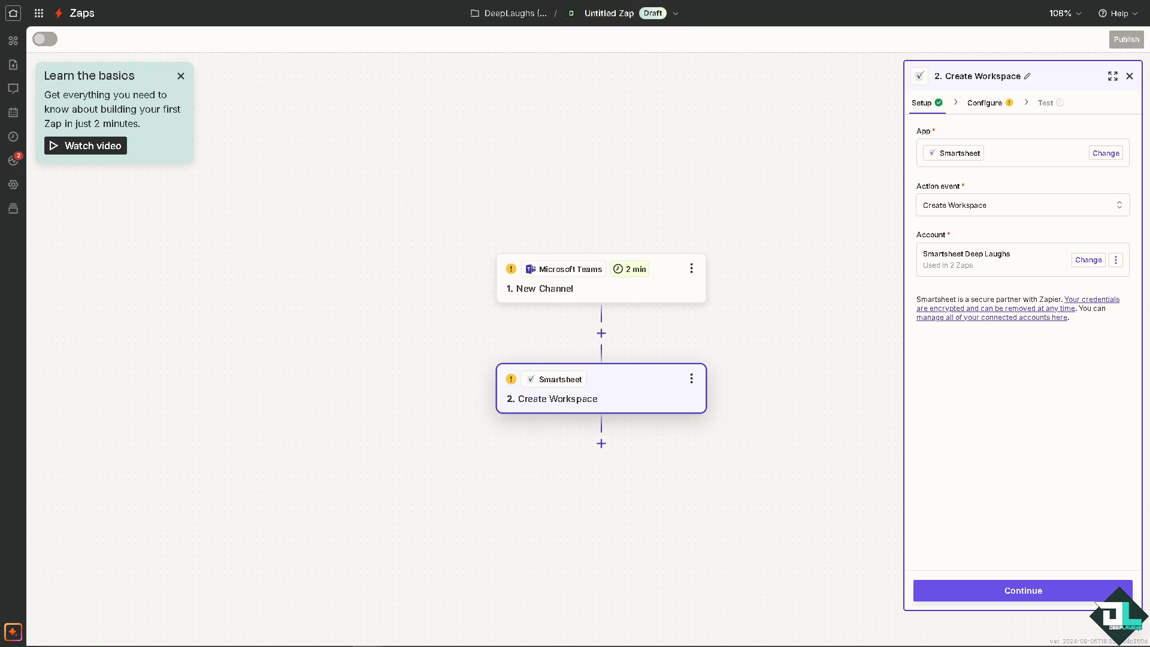
Rename the Zap 'How To Integrate Smartsheet With Teams' and test the Smartsheet account connection
left_click(612, 17)
left_click(618, 48)
type("How To Integrate Smartsheet With Teams")
key("Return")
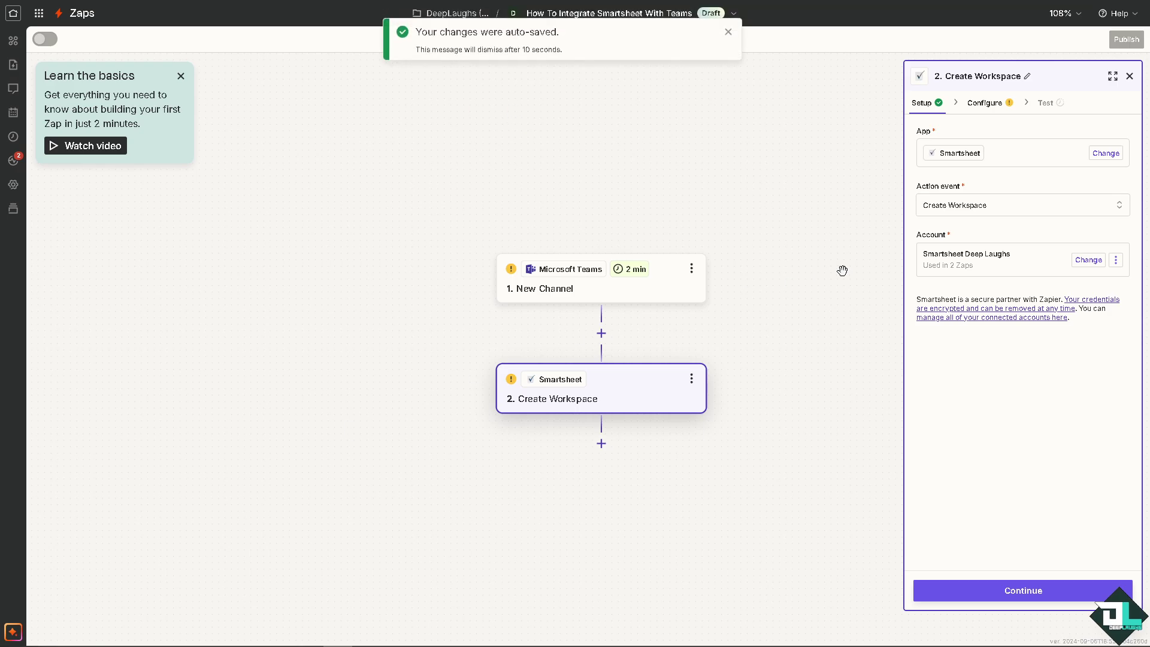
left_click(1118, 260)
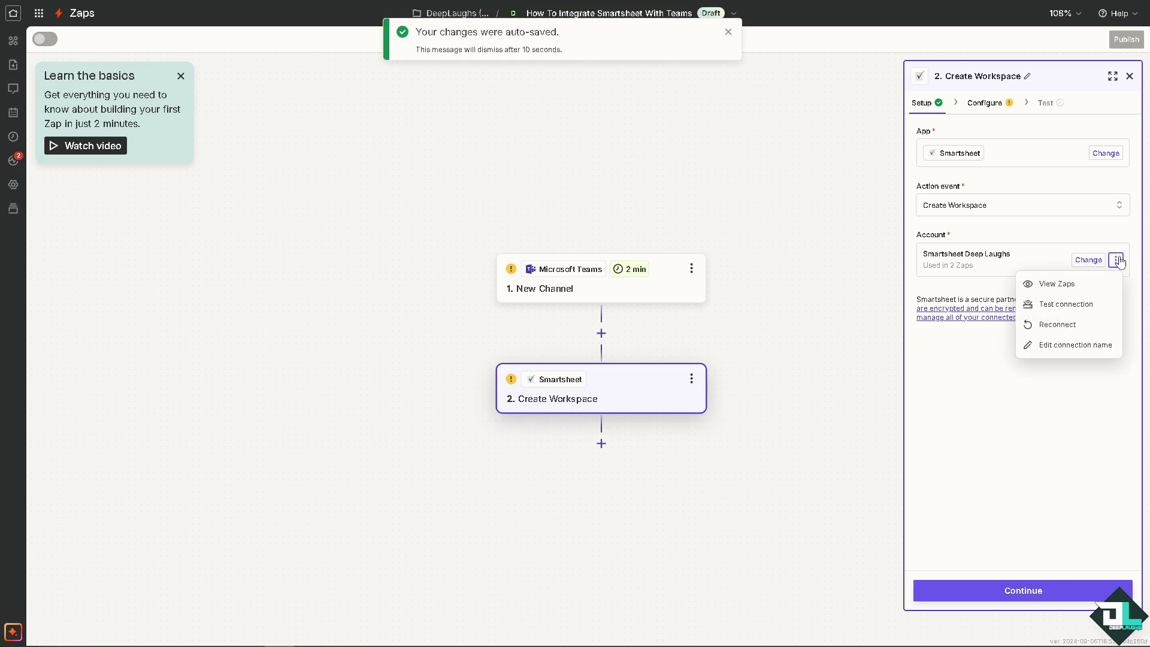
left_click(1076, 311)
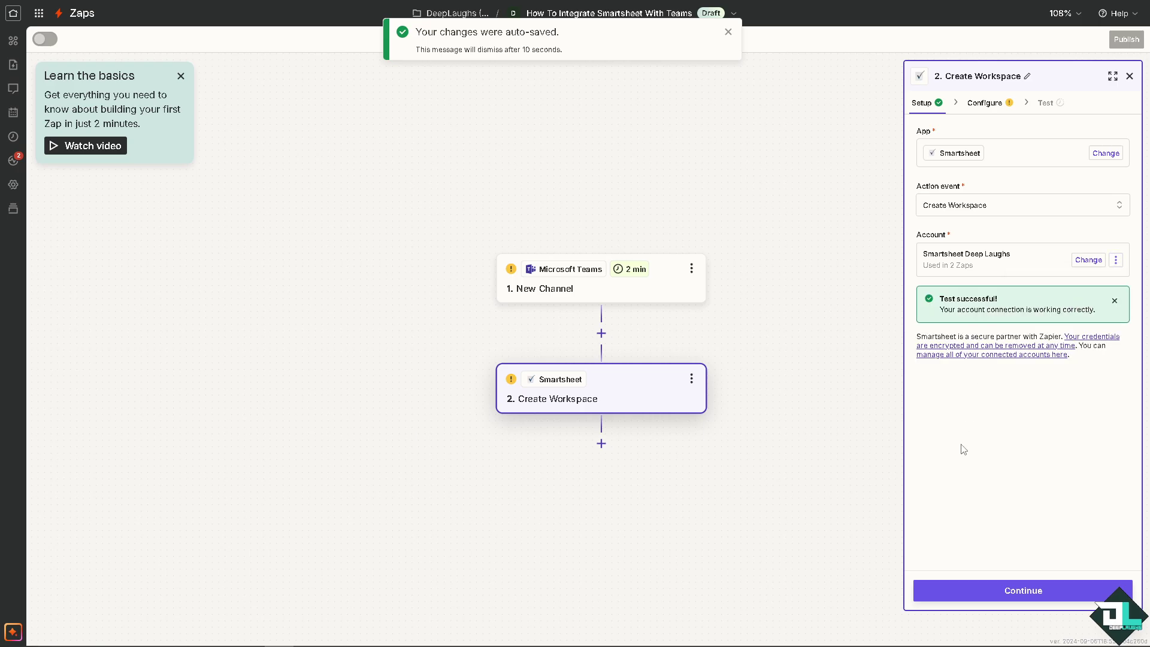
Enter 'DeepLaughs' as the Workspace Name, correcting the capital P, and continue to testing
left_click(960, 593)
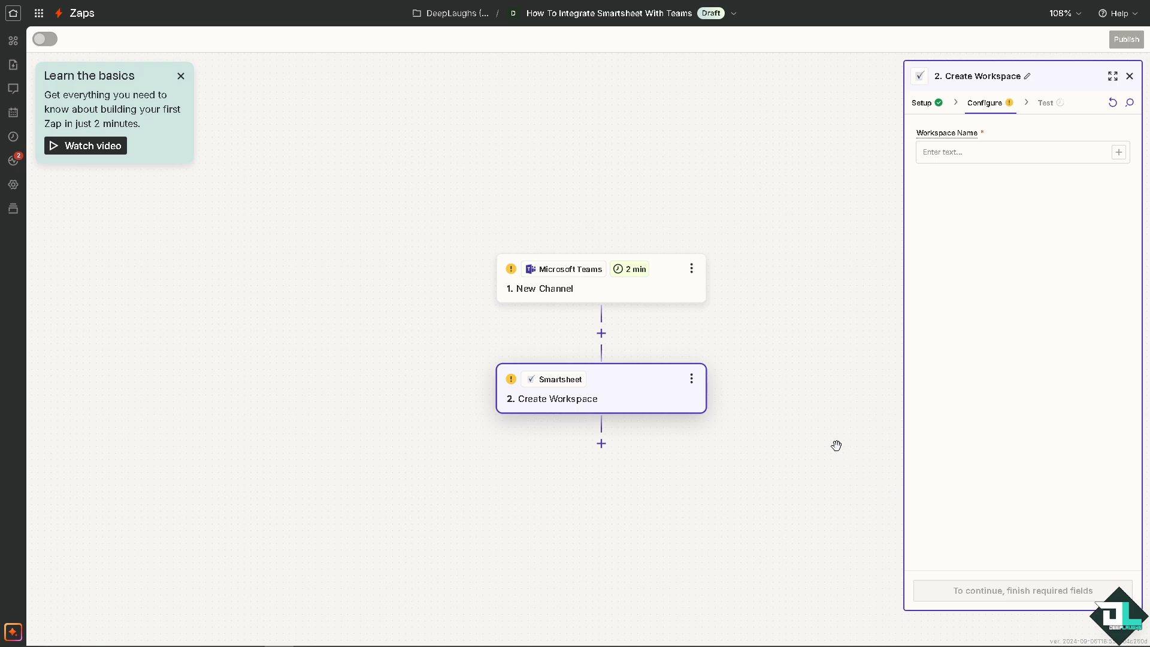
left_click(1041, 149)
type("D")
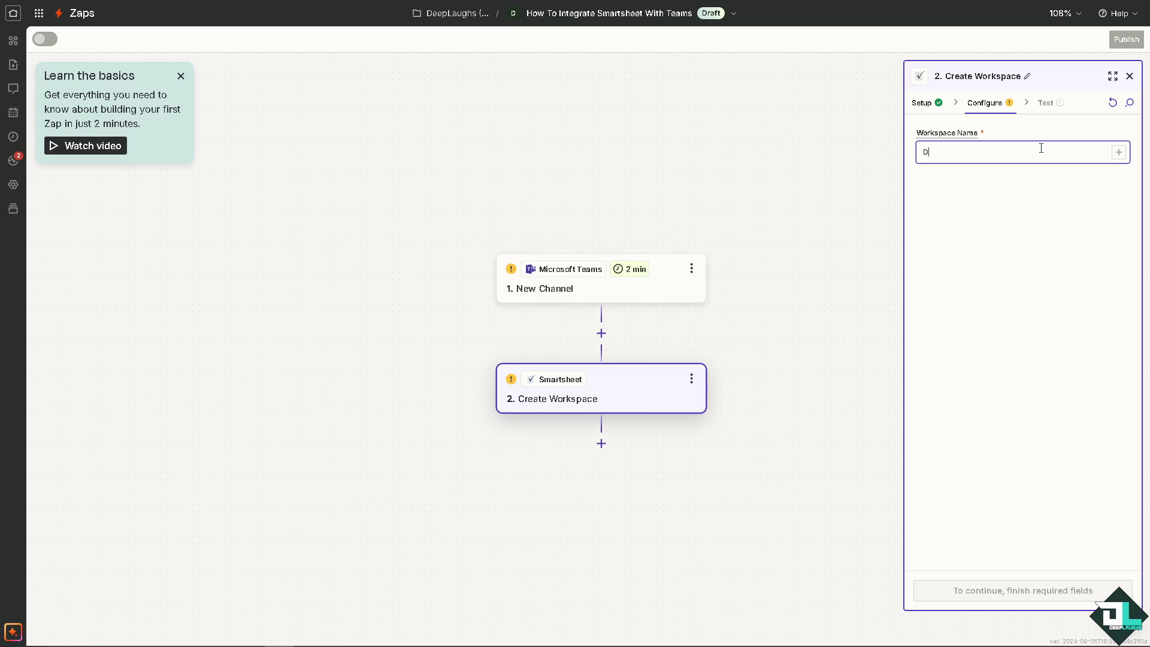
type("eePLaughs")
left_click(938, 153)
key("BackSpace")
type("p")
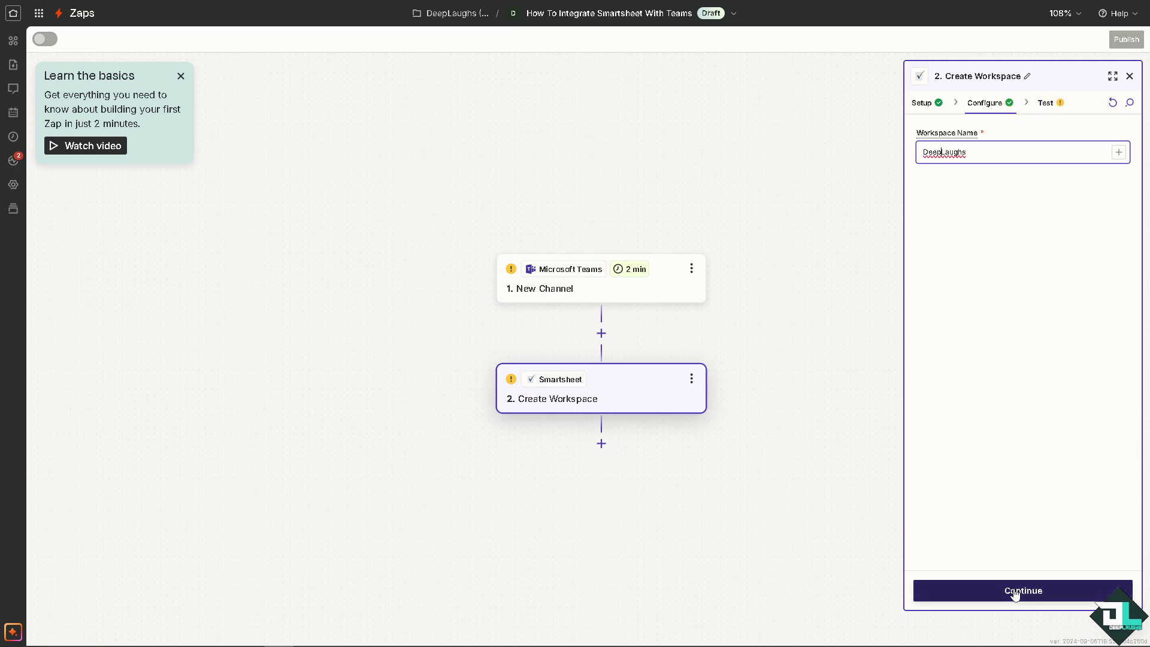
left_click(1016, 592)
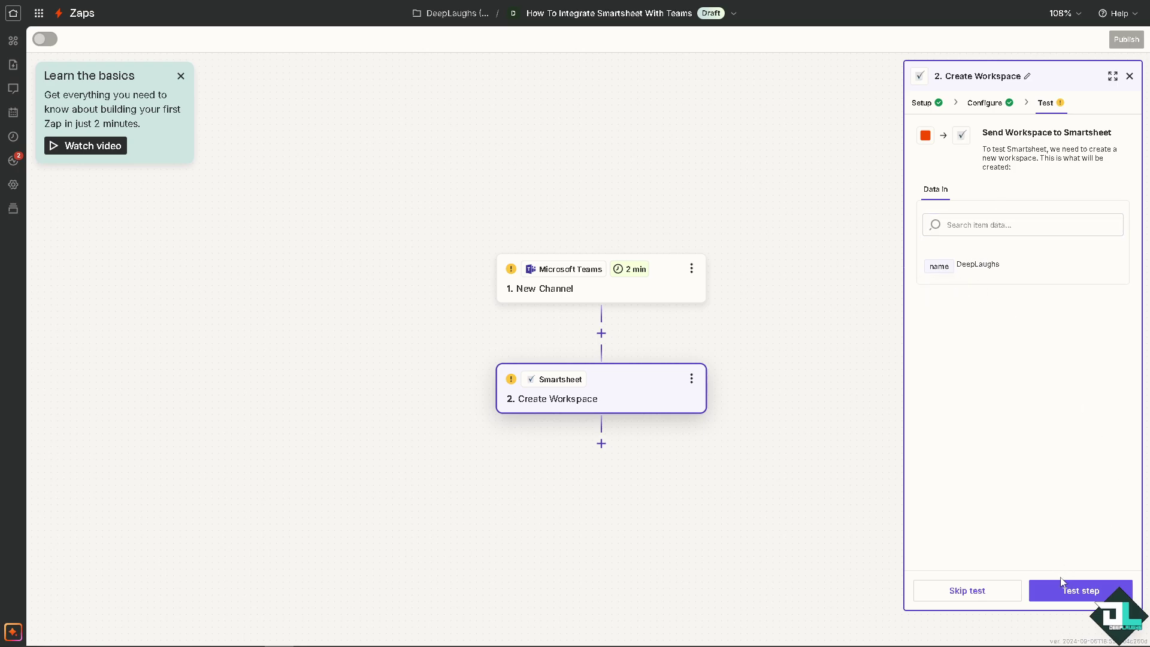
Run the step test to create the DeepLaughs workspace in Smartsheet
left_click(1064, 596)
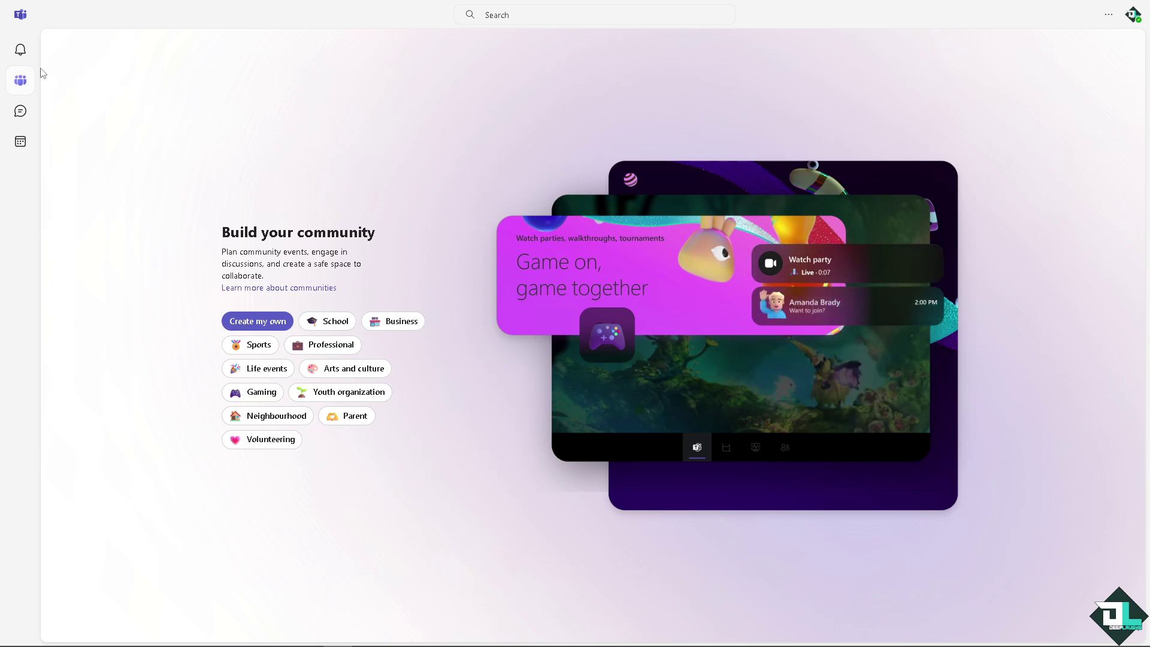
Check the Teams Activity, Calendar and Community views before returning to the Smartsheet sheet
left_click(21, 54)
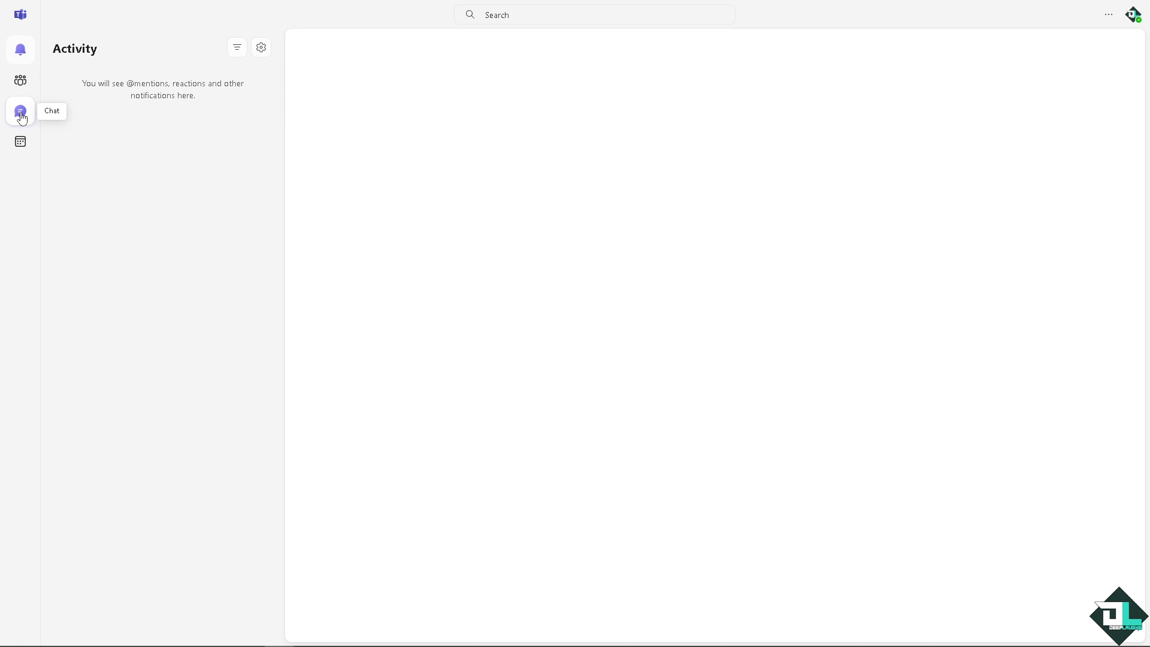
left_click(22, 147)
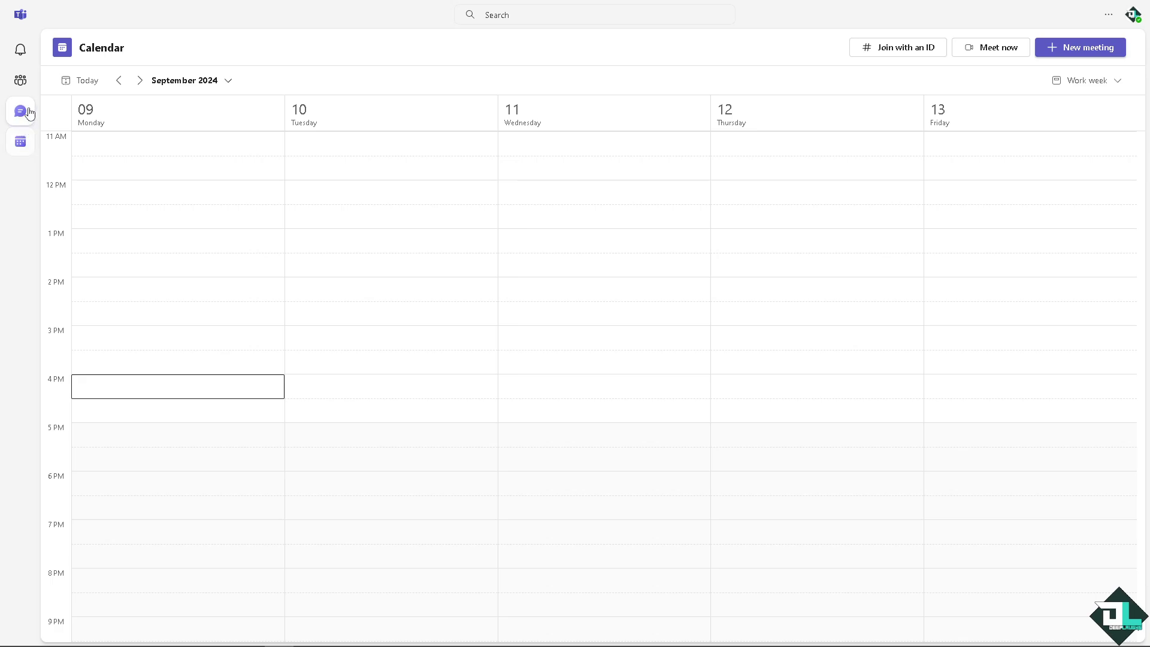
left_click(25, 83)
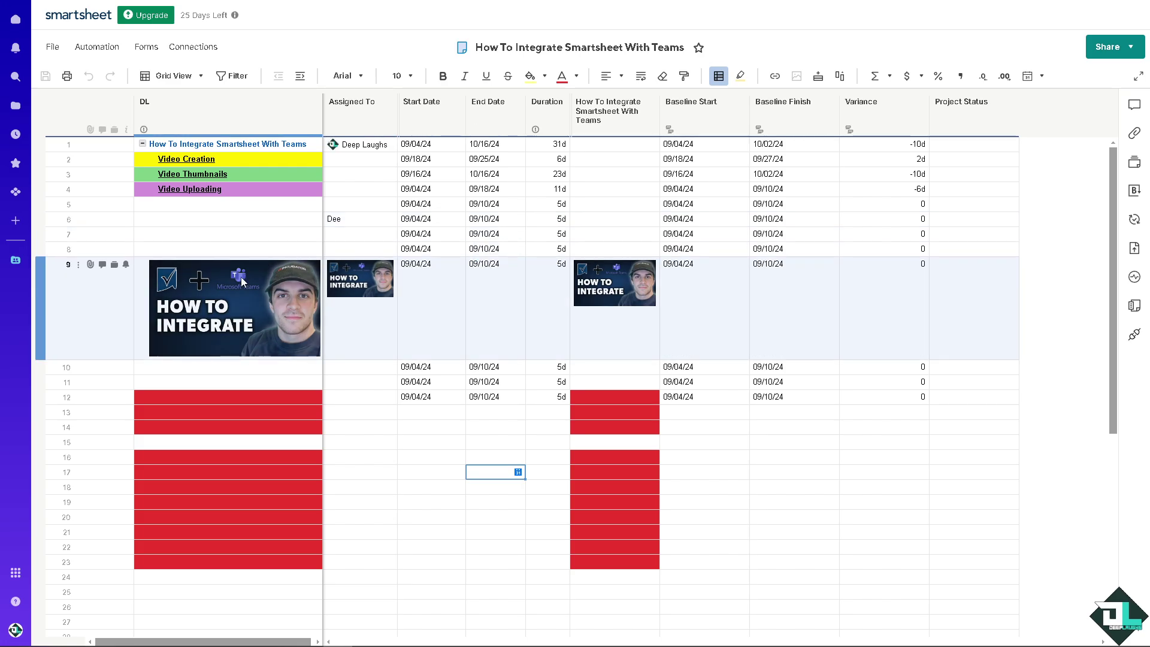
Open the row 9 DL-column thumbnail full size in the image viewer
left_click(242, 306)
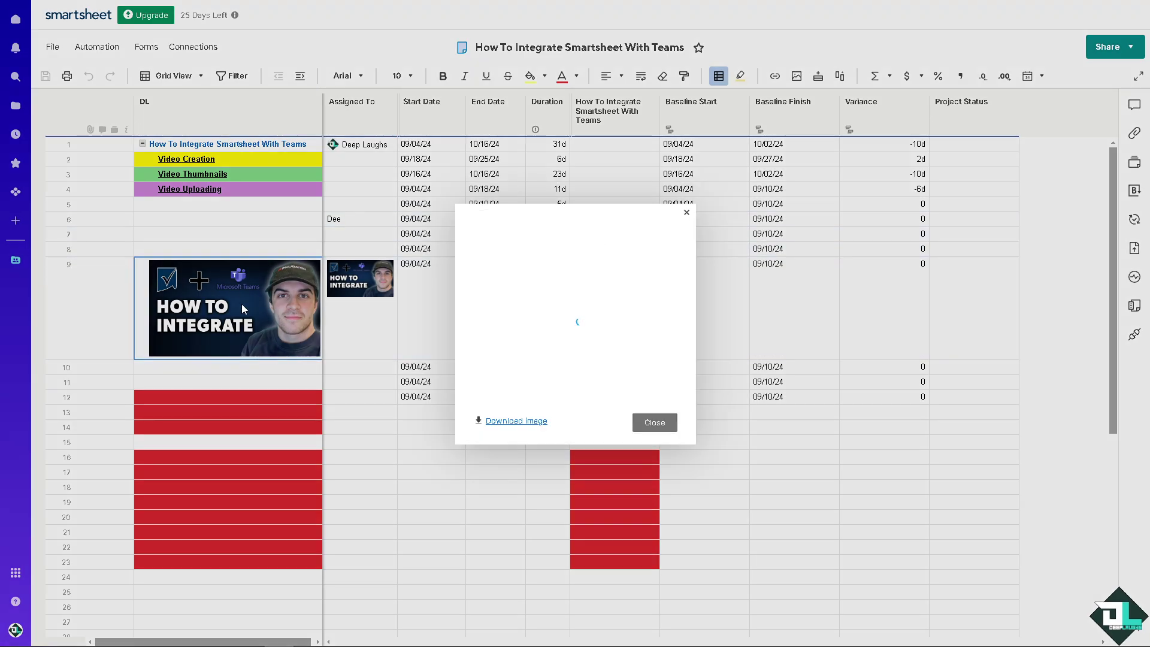